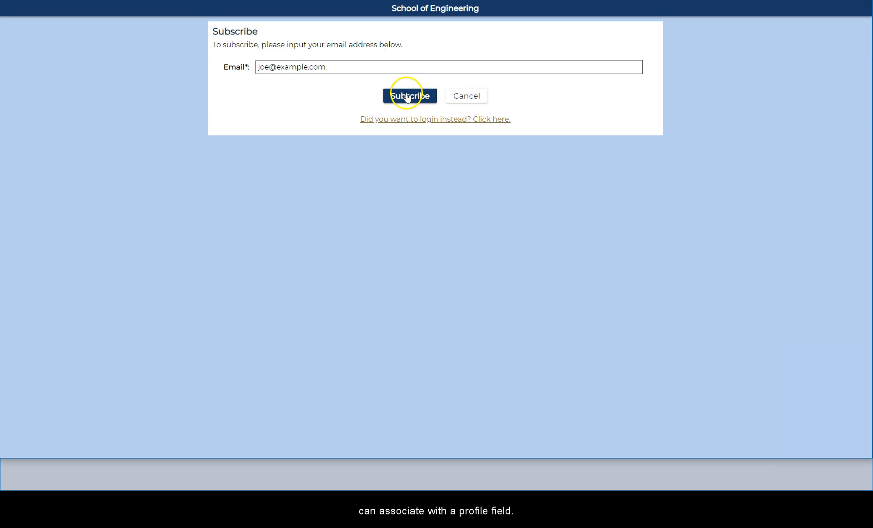
Continue subscribing to School of Engineering with the entered email and view the choices of the Gender, Class, State and Country fields.
{"action": "left_click", "coordinate": [409, 96]}
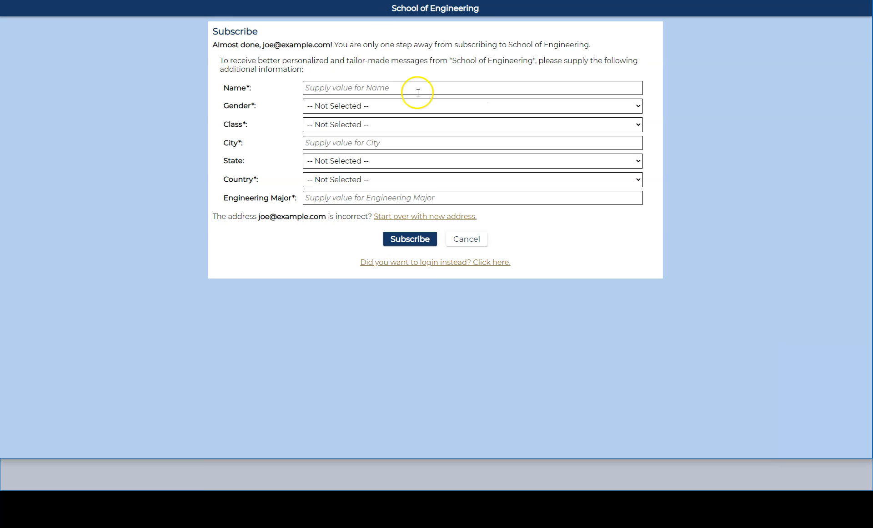
{"action": "left_click", "coordinate": [583, 108]}
{"action": "left_click", "coordinate": [583, 108]}
{"action": "left_click", "coordinate": [586, 131]}
{"action": "left_click", "coordinate": [586, 130]}
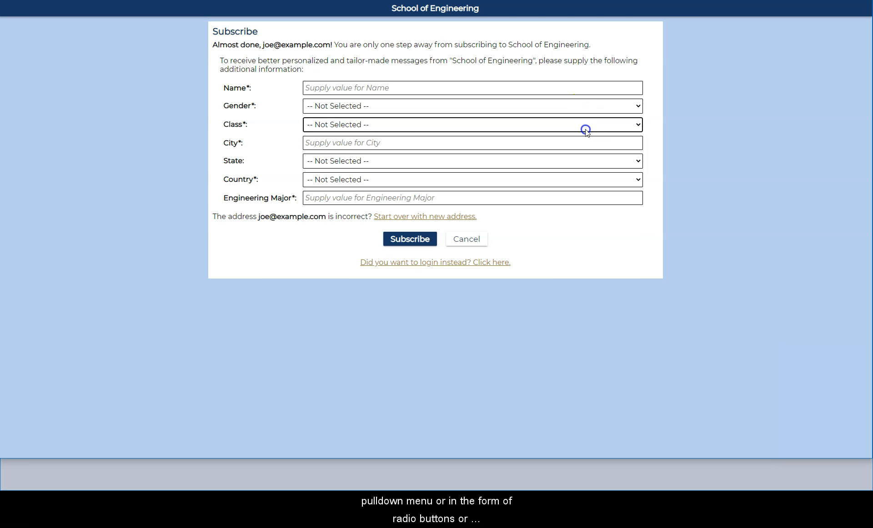
{"action": "left_click", "coordinate": [586, 165]}
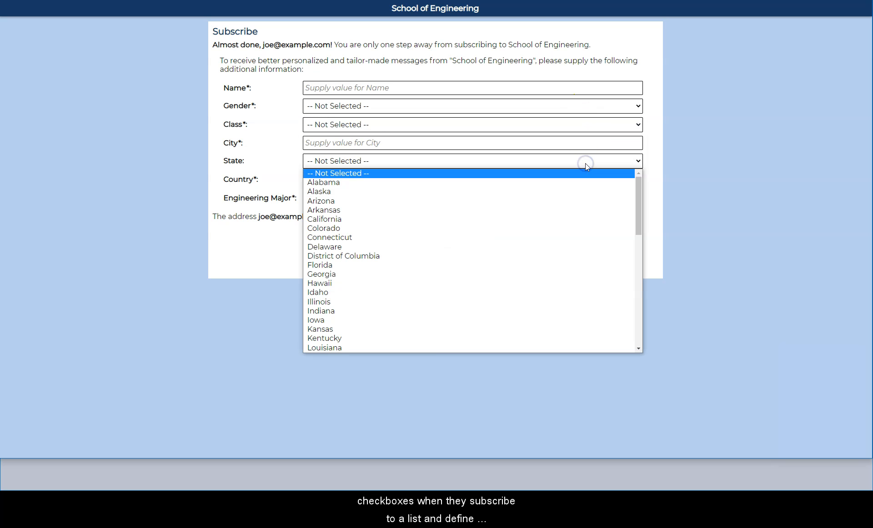
{"action": "left_click", "coordinate": [585, 163]}
{"action": "left_click", "coordinate": [592, 181]}
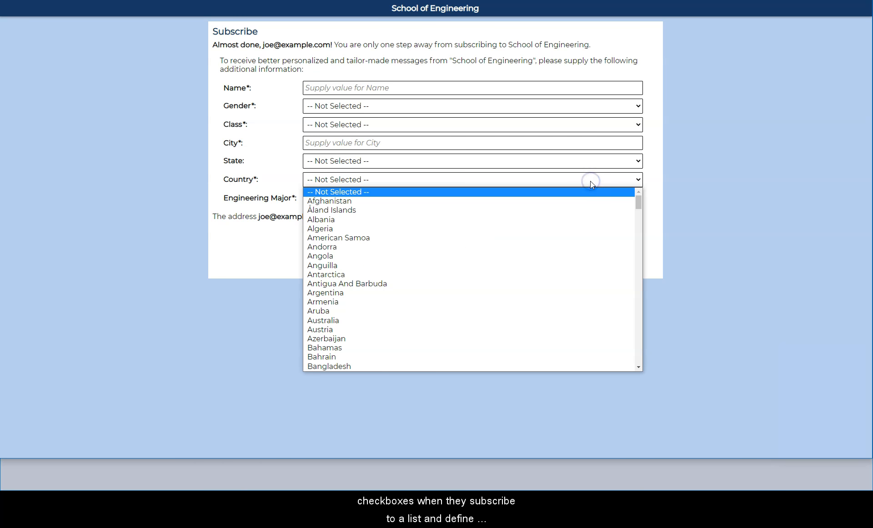
{"action": "left_click", "coordinate": [591, 182]}
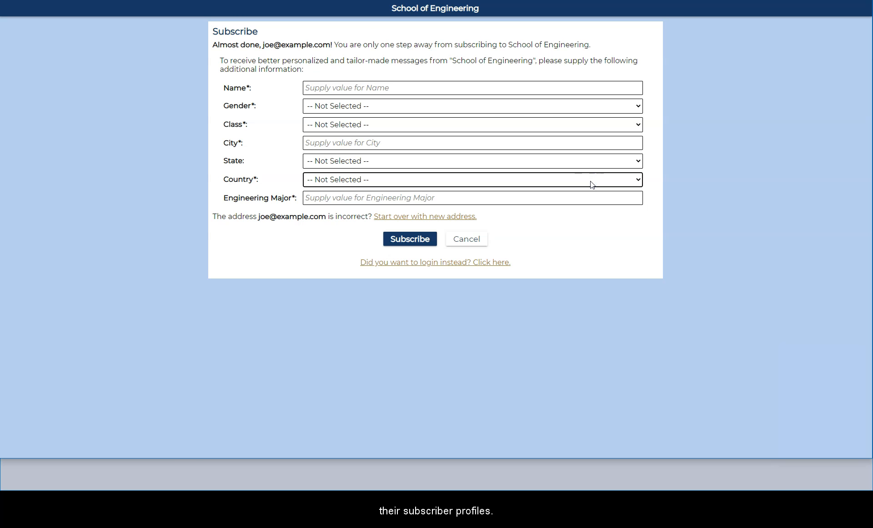
Switch to LISTSERV Maestro and show the lookup tables in the Subscriber Warehouse.
{"action": "left_click", "coordinate": [527, 382]}
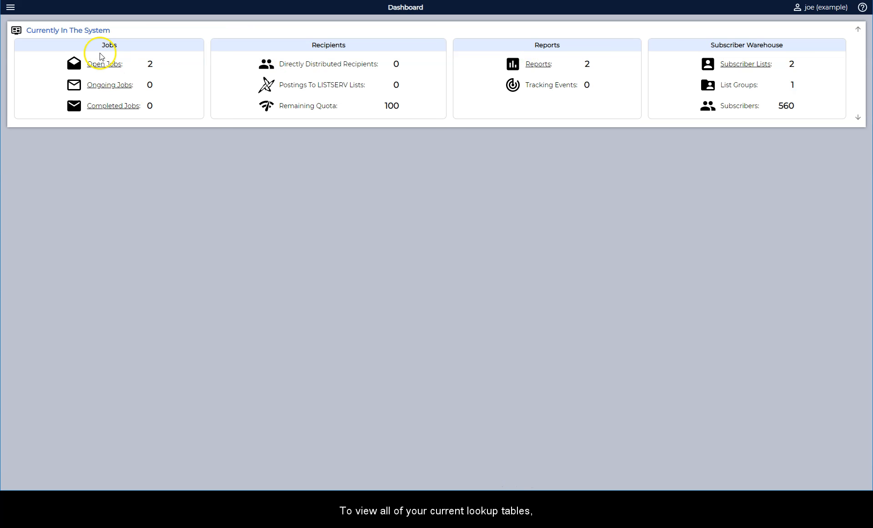
{"action": "left_click", "coordinate": [10, 7]}
{"action": "left_click", "coordinate": [48, 65]}
{"action": "left_click", "coordinate": [49, 67]}
{"action": "left_click", "coordinate": [59, 72]}
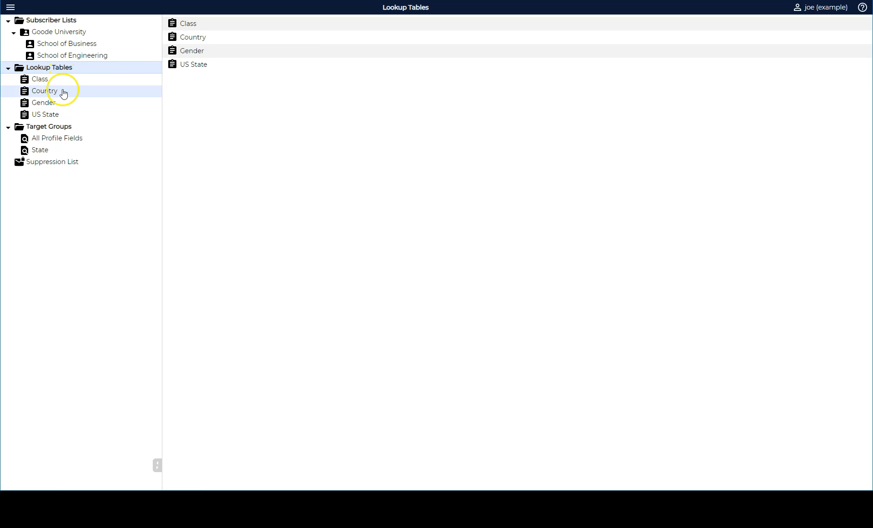
Review the entries of the Class, Country, Gender and US State lookup tables in turn.
{"action": "left_click", "coordinate": [63, 83]}
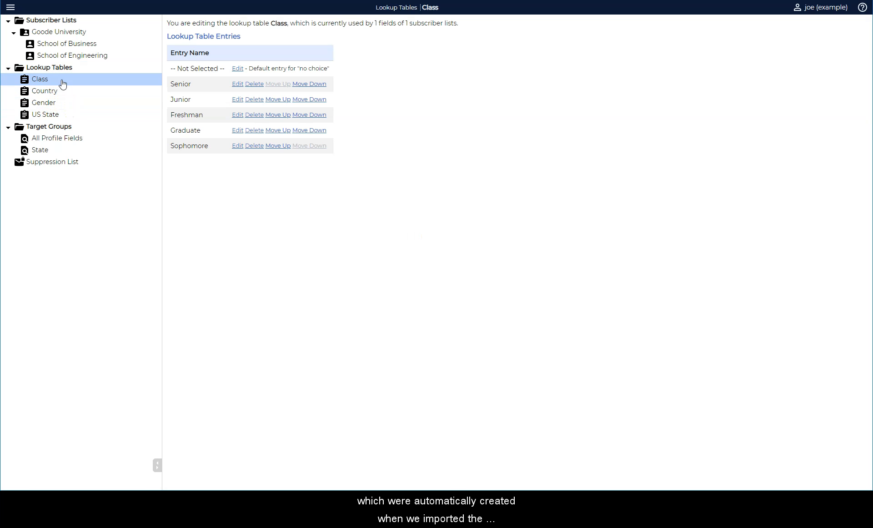
{"action": "left_click", "coordinate": [64, 90]}
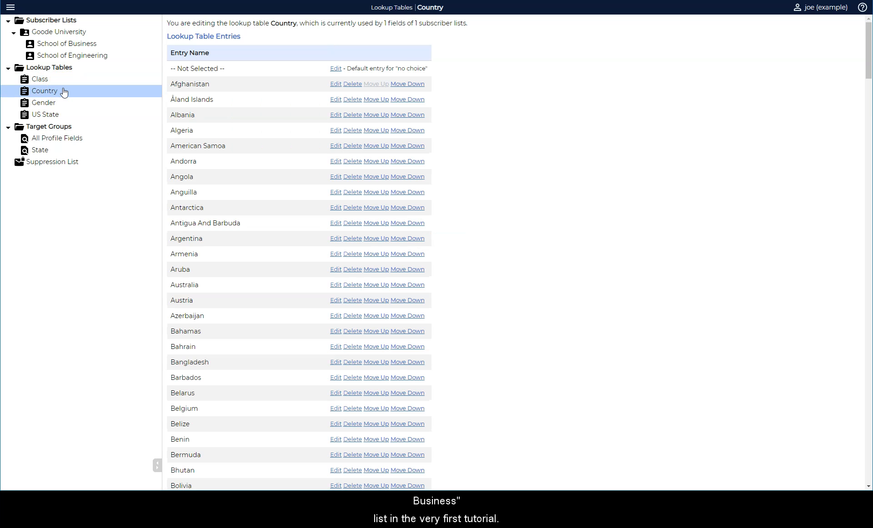
{"action": "left_click", "coordinate": [62, 106]}
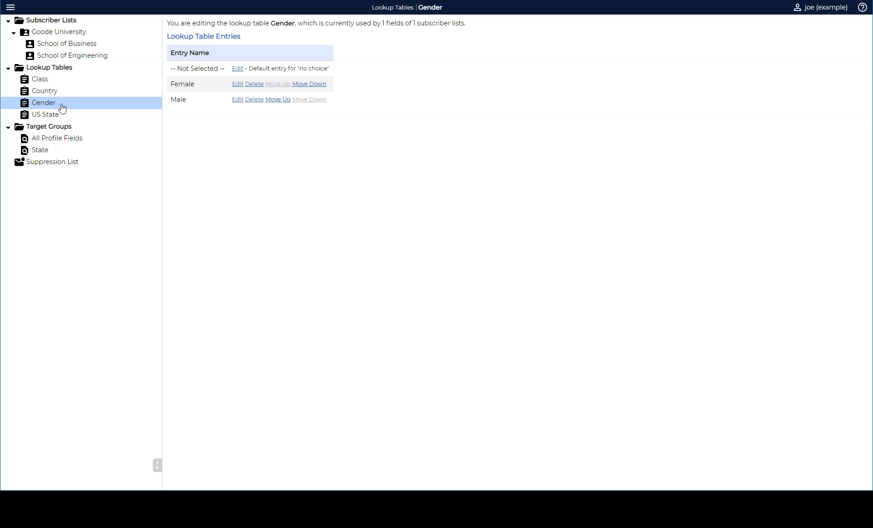
{"action": "left_click", "coordinate": [63, 116]}
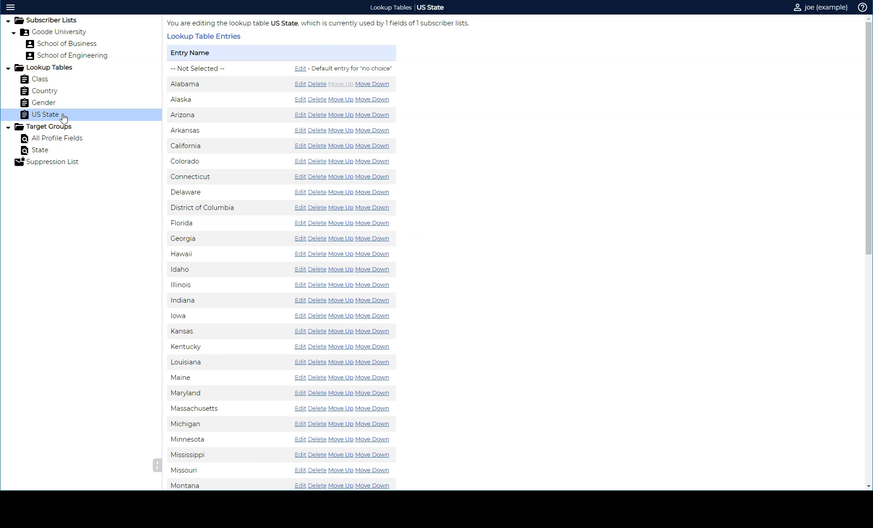
Open the School of Engineering subscriber list and view the profile fields in its list definition.
{"action": "left_click", "coordinate": [74, 55]}
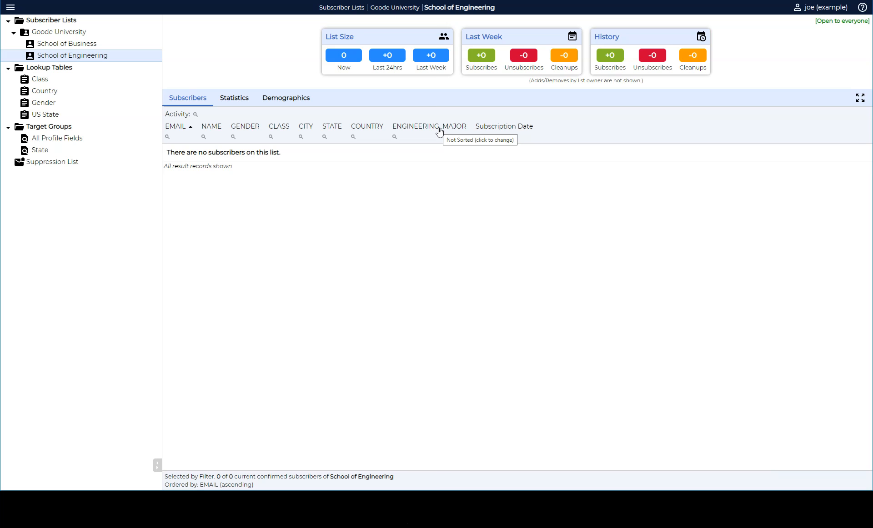
{"action": "left_click", "coordinate": [146, 60]}
{"action": "right_click", "coordinate": [146, 60]}
{"action": "left_click", "coordinate": [186, 65]}
{"action": "left_click", "coordinate": [620, 27]}
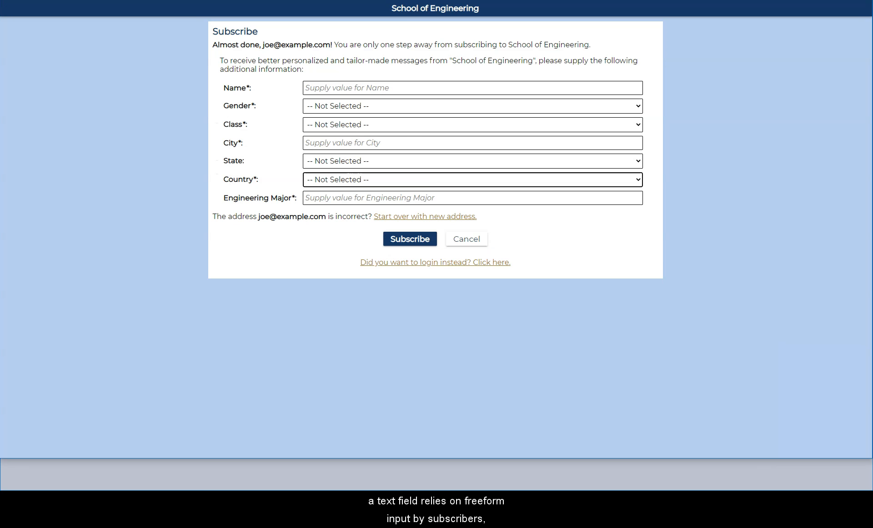
In the subscribe form, enter "Electrical Engineering" as the Engineering Major and shorten it to "Electrical".
{"action": "left_click", "coordinate": [337, 199]}
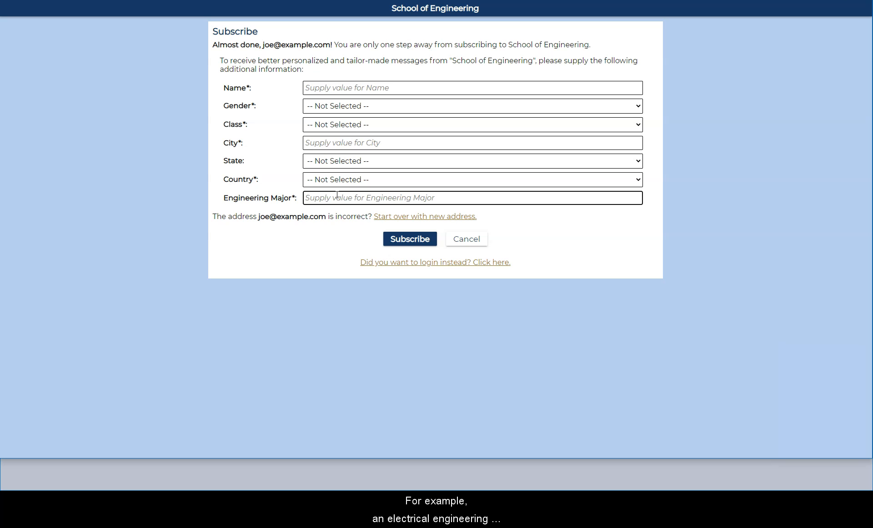
{"action": "type", "text": "Electr"}
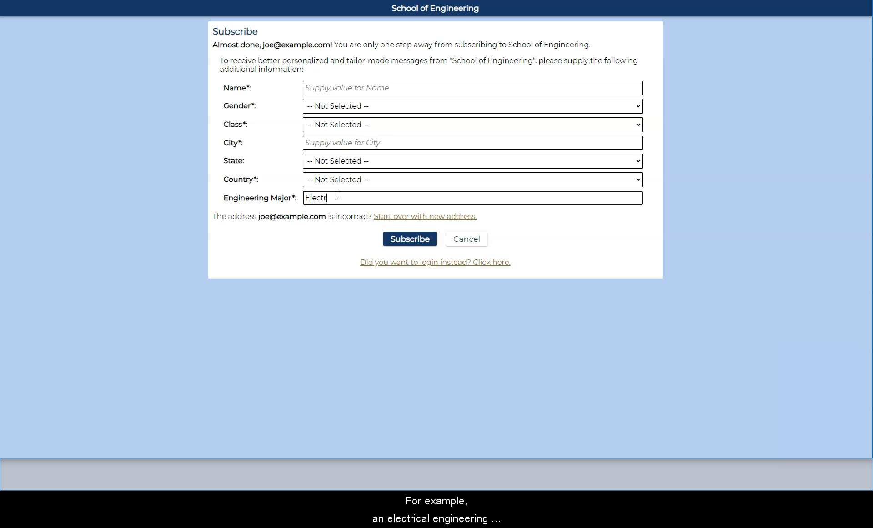
{"action": "type", "text": "ical Engineering"}
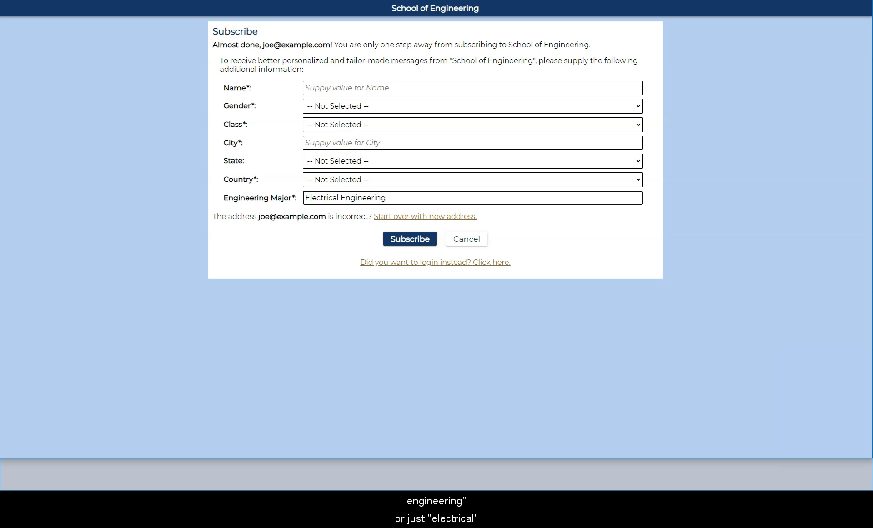
{"action": "left_click", "coordinate": [390, 198]}
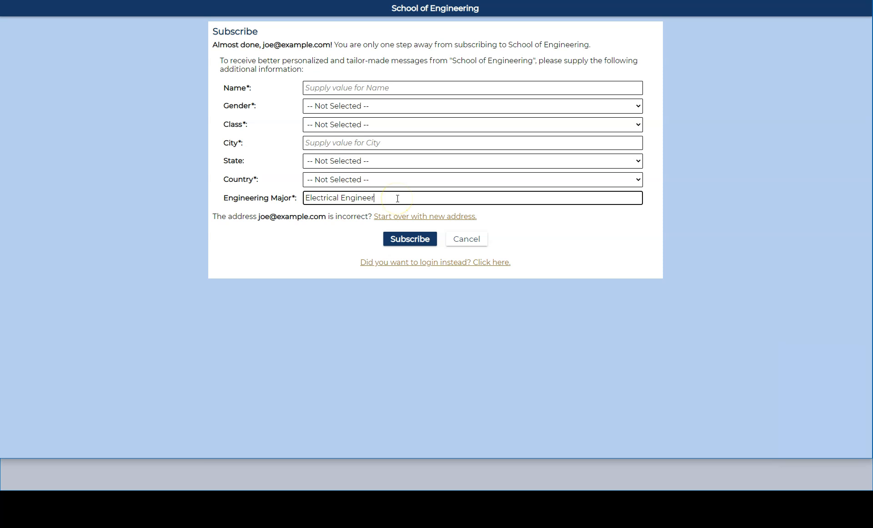
{"action": "key", "text": "BackSpace"}
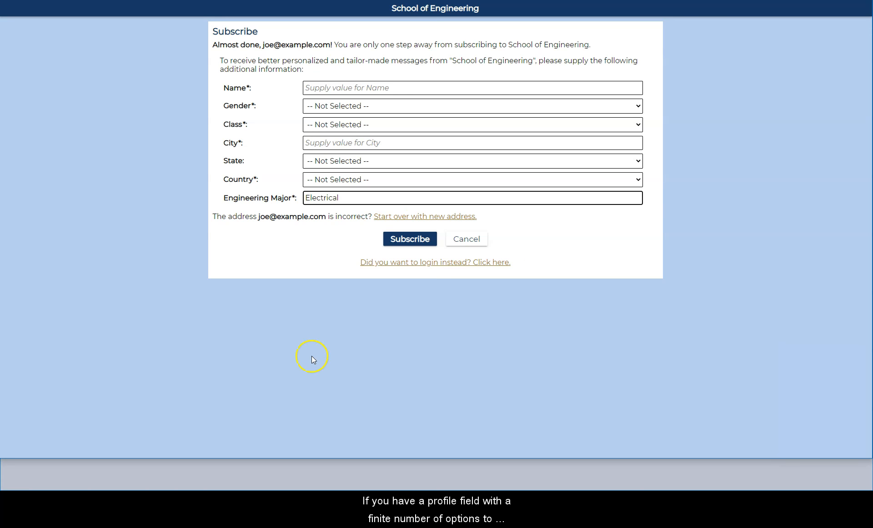
Switch back to LISTSERV Maestro and open the Lookup Tables folder in the Subscriber Warehouse.
{"action": "left_click", "coordinate": [320, 469]}
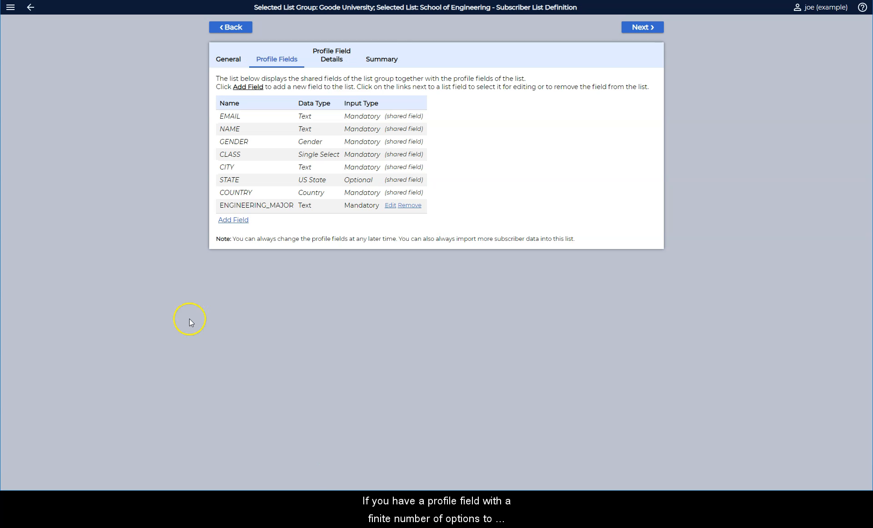
{"action": "left_click", "coordinate": [10, 7]}
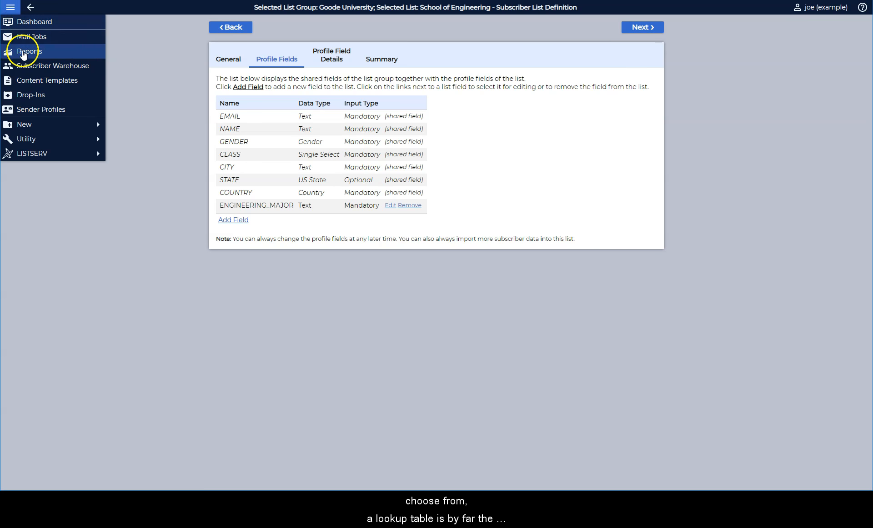
{"action": "left_click", "coordinate": [31, 64]}
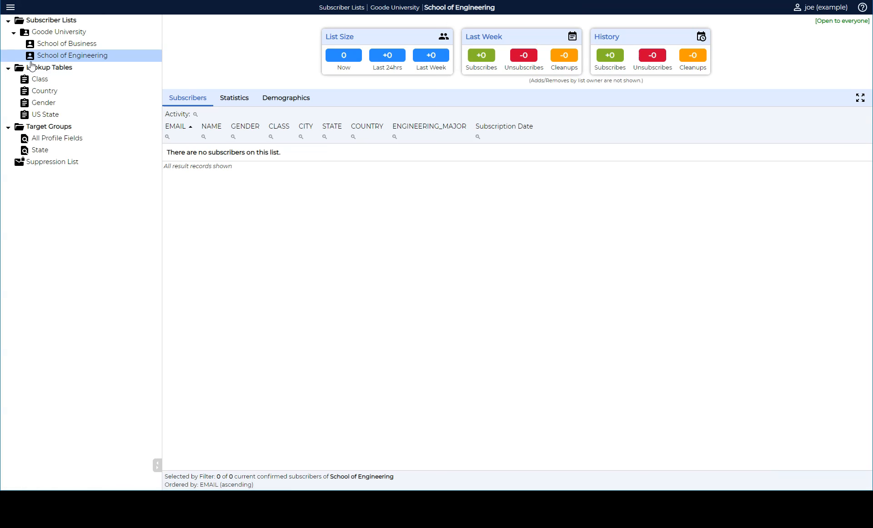
{"action": "left_click", "coordinate": [59, 68]}
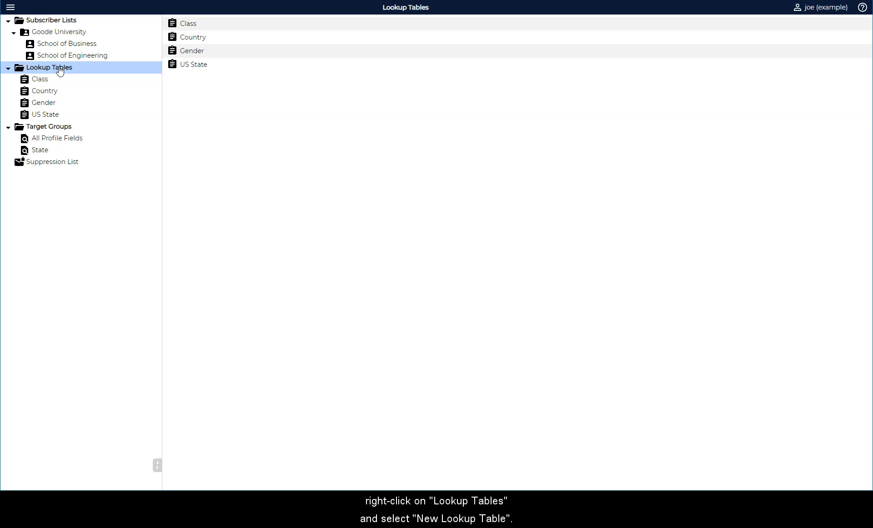
Create a lookup table named "Engineering Major" with the same text as its description.
{"action": "right_click", "coordinate": [60, 70]}
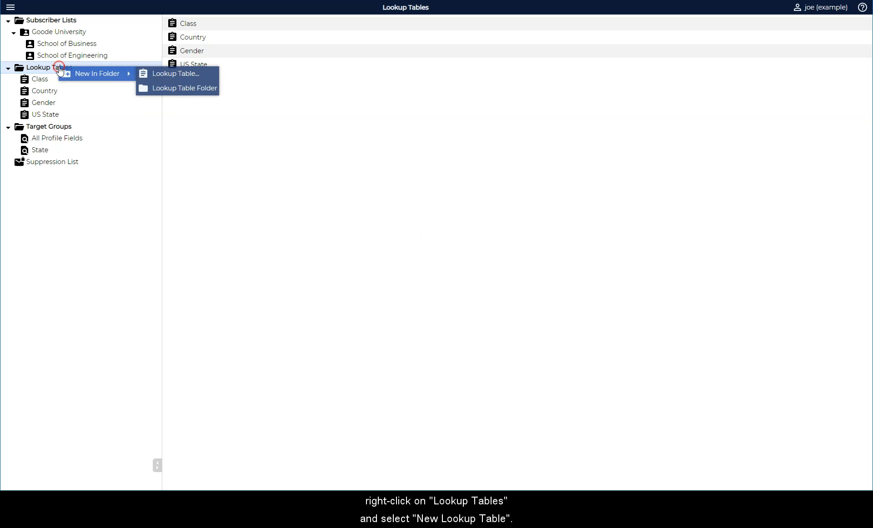
{"action": "left_click", "coordinate": [186, 74]}
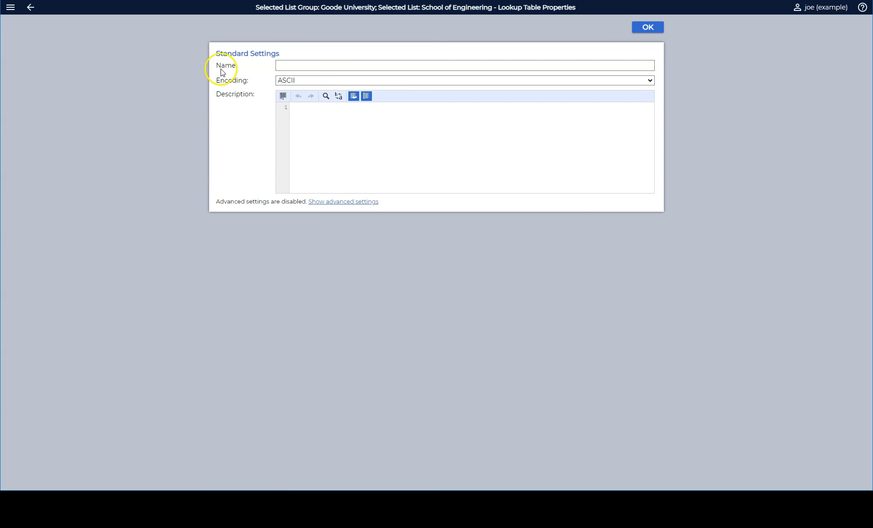
{"action": "left_click", "coordinate": [302, 65]}
{"action": "type", "text": "Engineering Ma"}
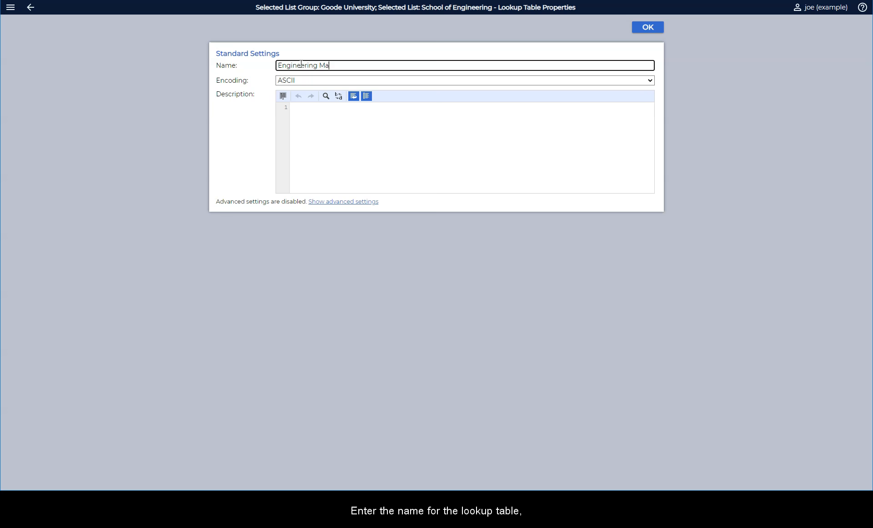
{"action": "left_click_drag", "start_coordinate": [359, 65], "coordinate": [180, 61]}
{"action": "key", "text": "ctrl+c"}
{"action": "left_click", "coordinate": [340, 121]}
{"action": "key", "text": "ctrl+v"}
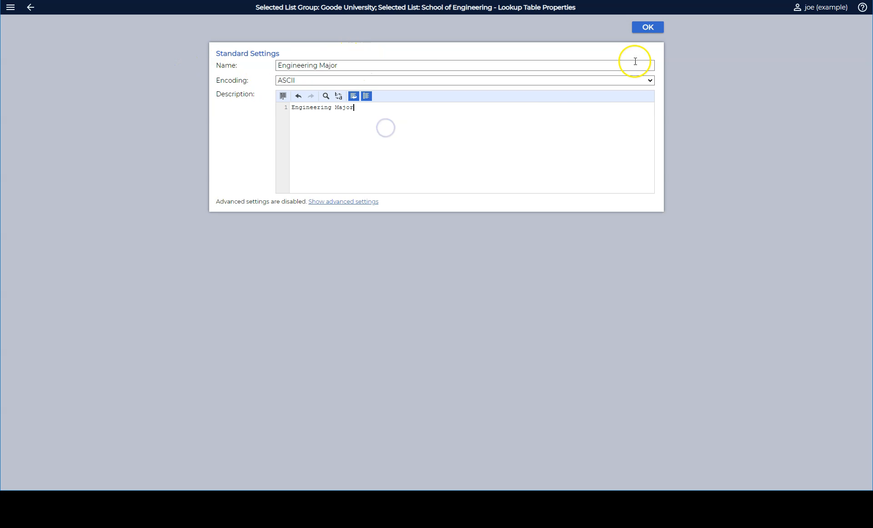
{"action": "left_click", "coordinate": [648, 28]}
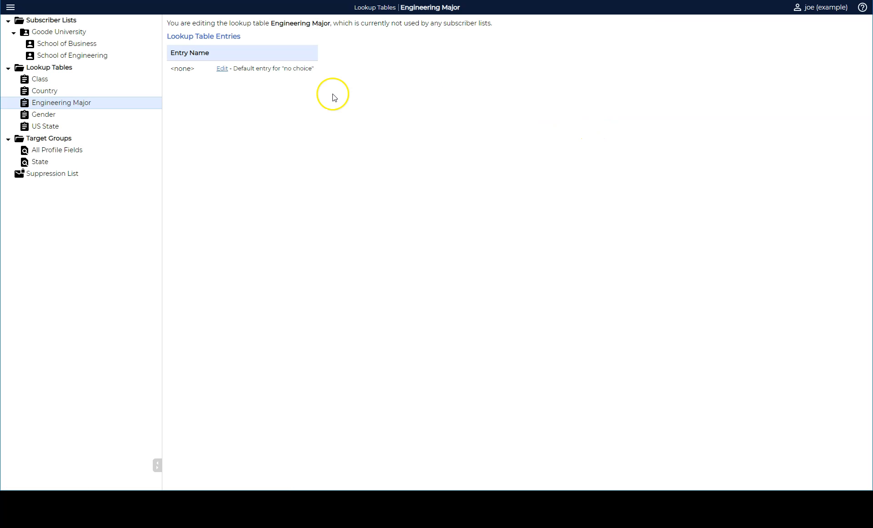
Rename the default entry of the Engineering Major lookup table to "-- Not Selected --".
{"action": "left_click", "coordinate": [223, 70]}
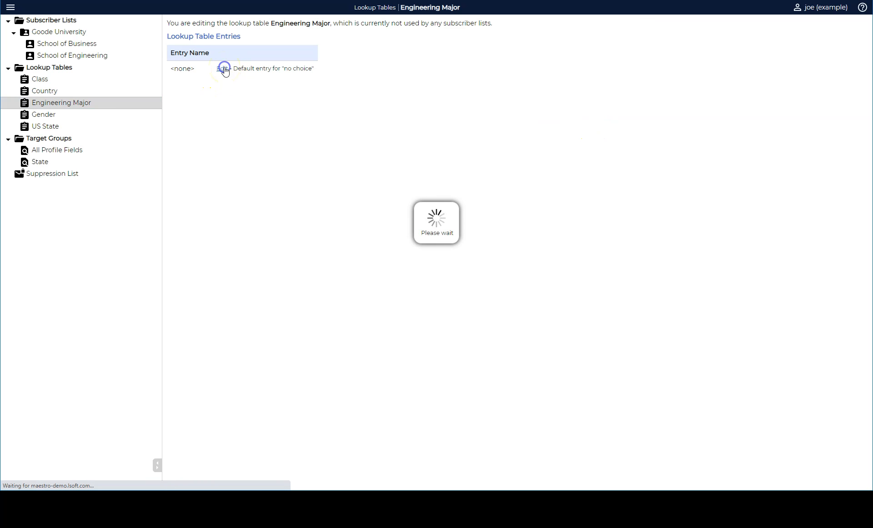
{"action": "left_click", "coordinate": [310, 106]}
{"action": "key", "text": "ctrl+a"}
{"action": "type", "text": "-- Not "}
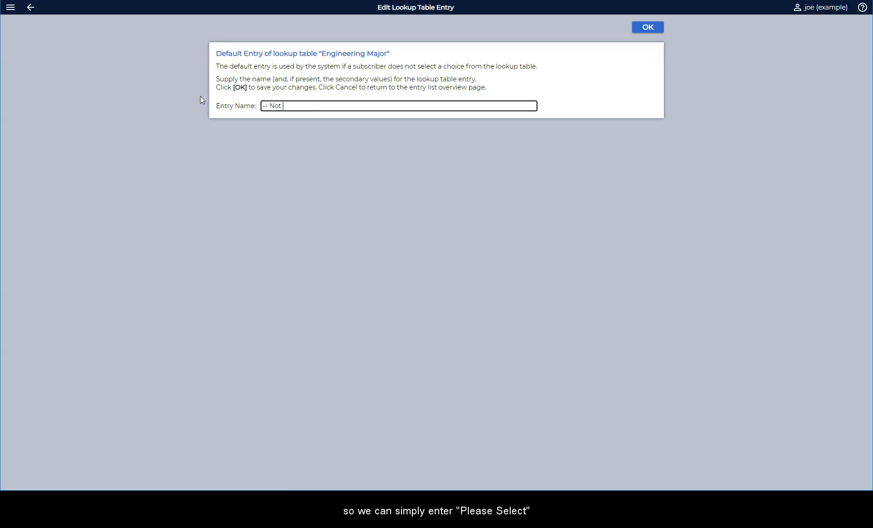
{"action": "type", "text": "Selected --"}
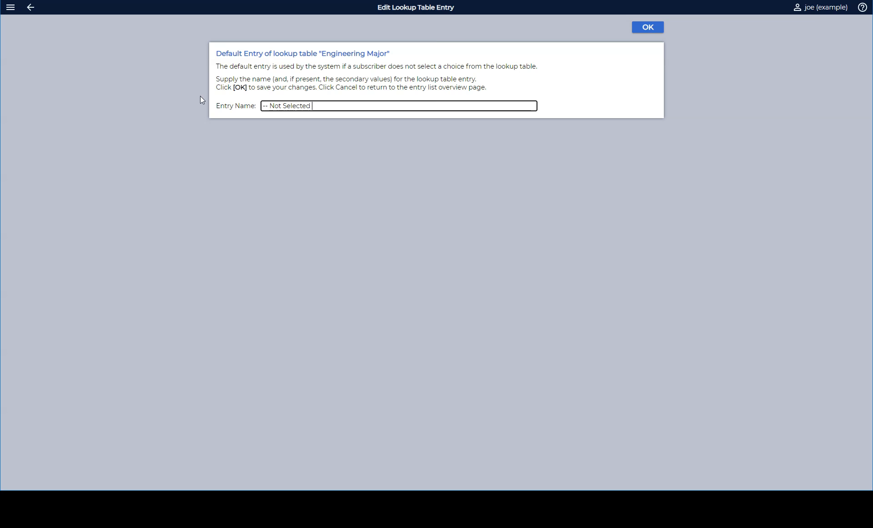
{"action": "left_click", "coordinate": [658, 32]}
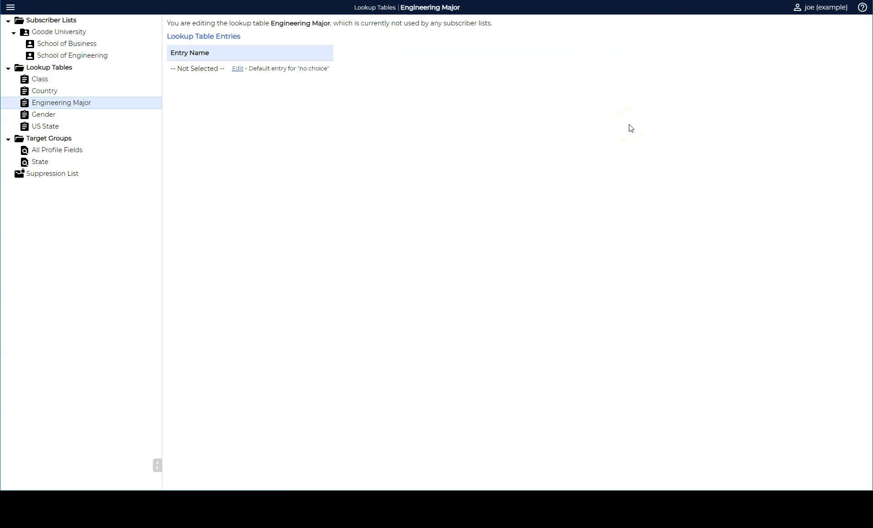
Add a new entry named "Aerospace Engineering" to the Engineering Major lookup table.
{"action": "right_click", "coordinate": [112, 102]}
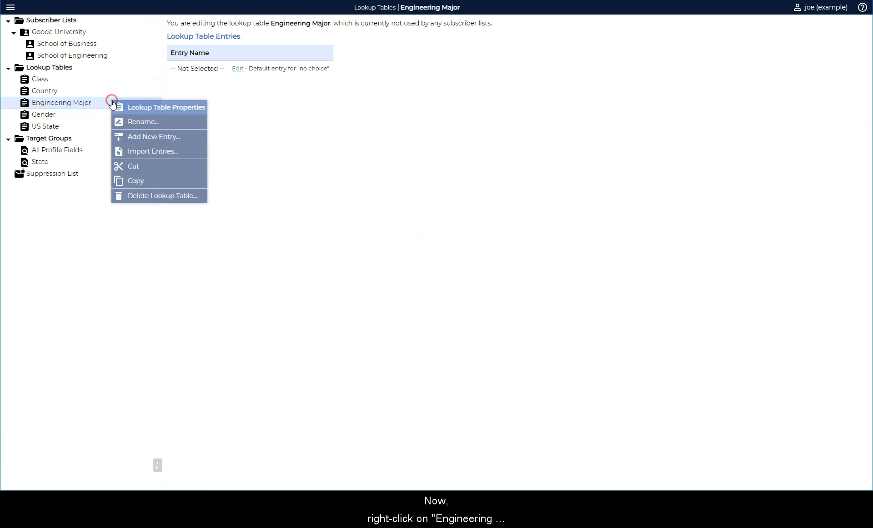
{"action": "left_click", "coordinate": [166, 140]}
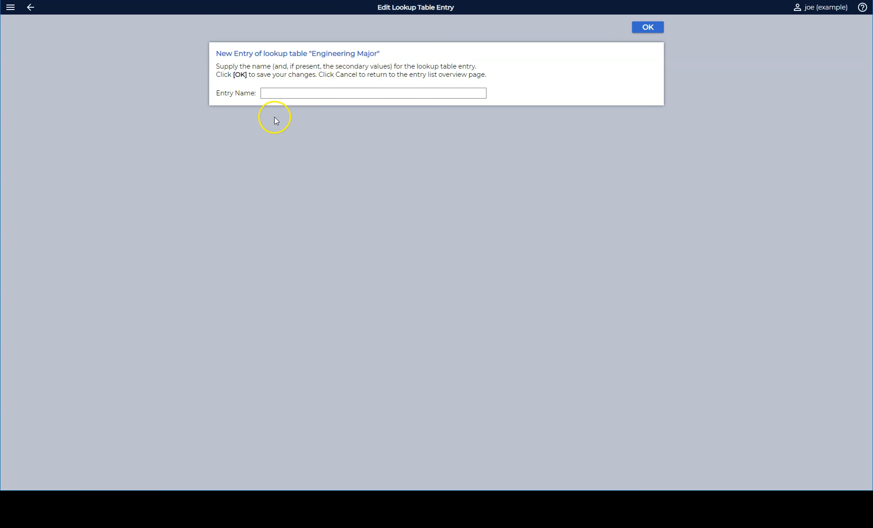
{"action": "left_click", "coordinate": [275, 93]}
{"action": "type", "text": "Aer"}
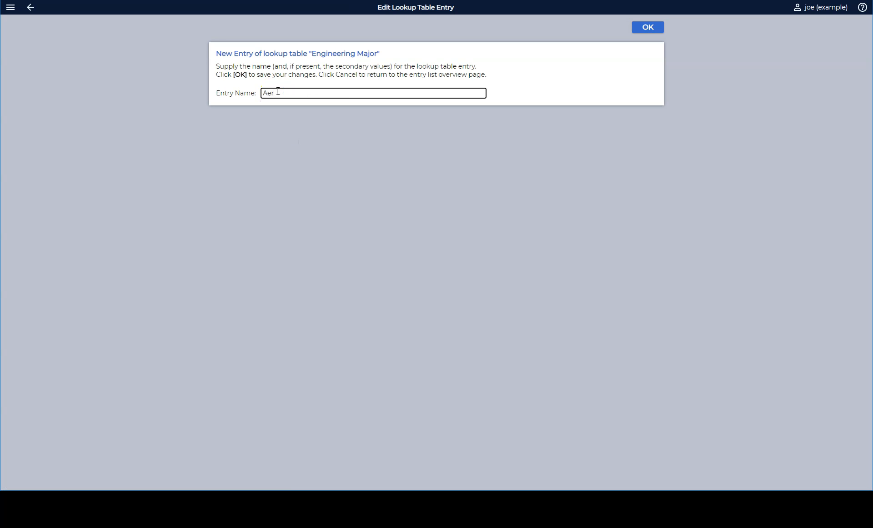
{"action": "type", "text": "ospace Engineering"}
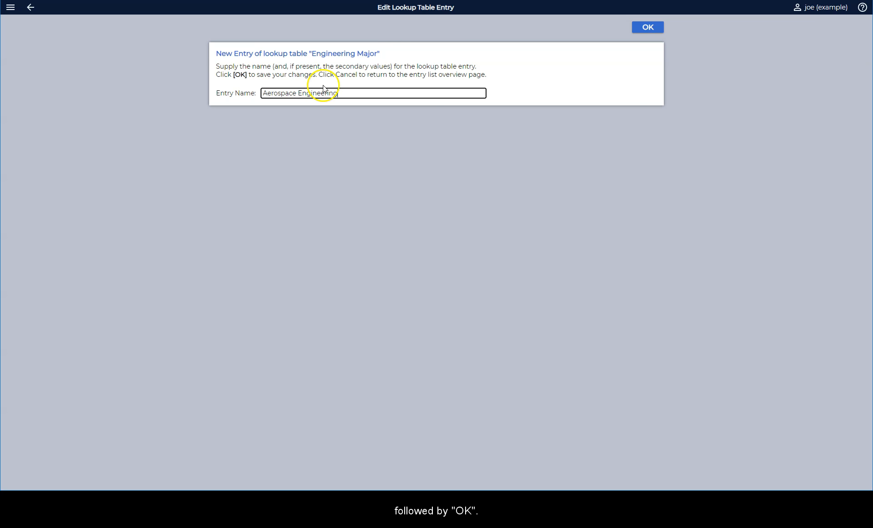
{"action": "left_click", "coordinate": [650, 27]}
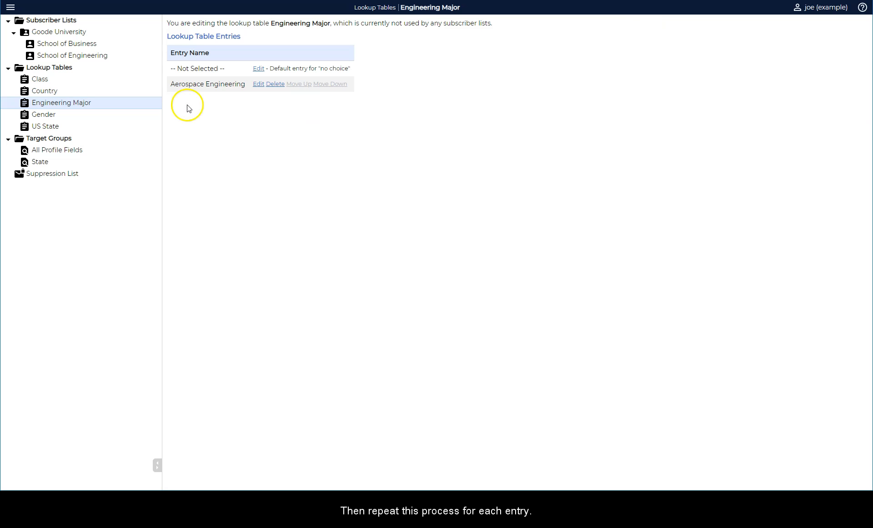
Import the remaining entries of the Engineering Major lookup table from the file engineeringmajors.txt.
{"action": "right_click", "coordinate": [143, 106]}
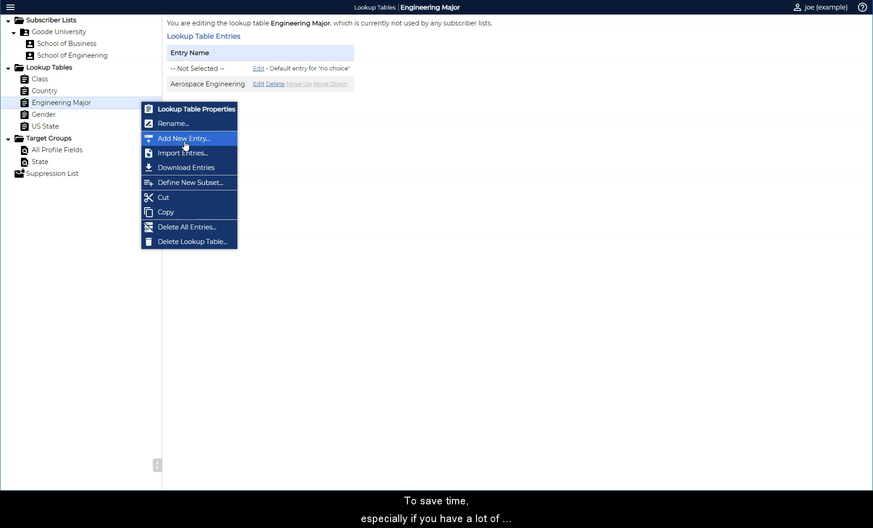
{"action": "left_click", "coordinate": [202, 144]}
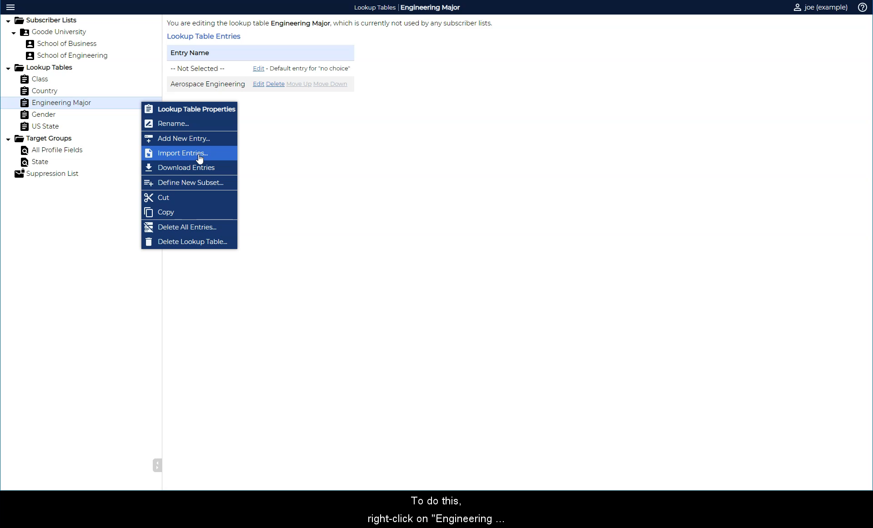
{"action": "left_click", "coordinate": [199, 154]}
{"action": "left_click", "coordinate": [280, 69]}
{"action": "left_click", "coordinate": [146, 40]}
{"action": "left_click", "coordinate": [470, 286]}
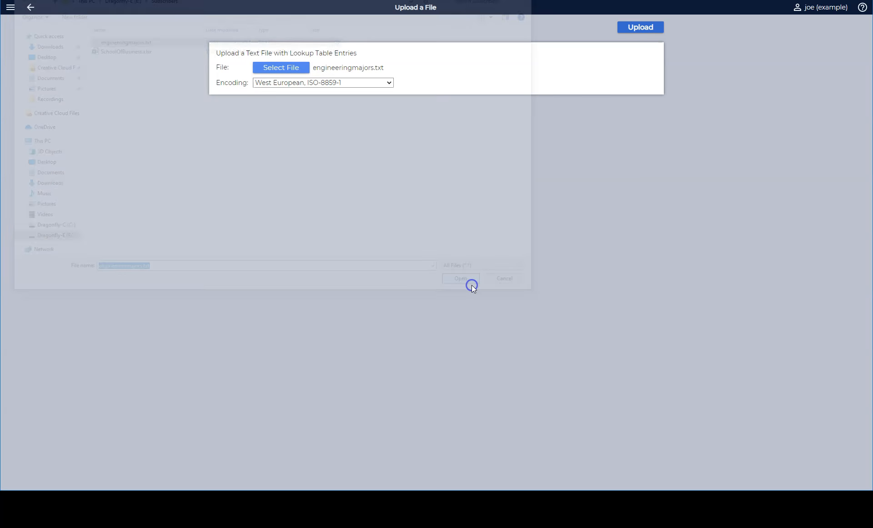
{"action": "left_click", "coordinate": [640, 28]}
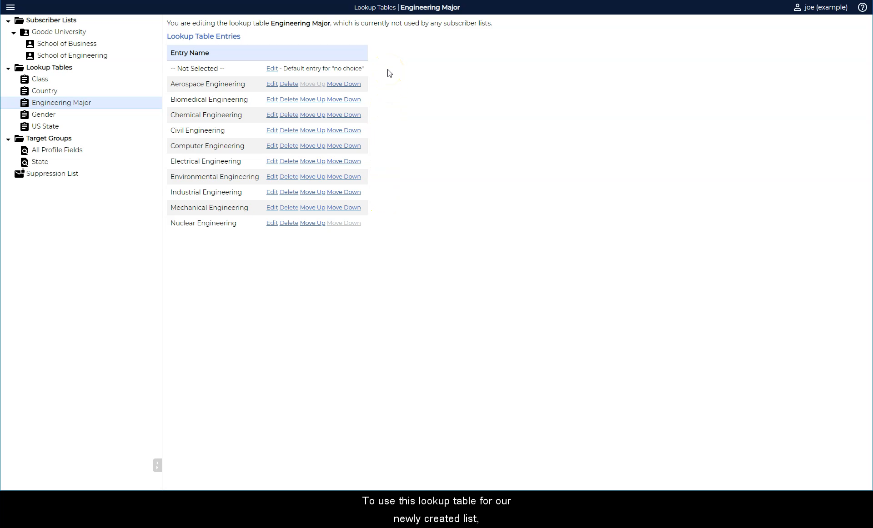
In the School of Engineering list definition, change the data type of the ENGINEERING_MAJOR profile field to Single Select.
{"action": "left_click", "coordinate": [112, 56]}
{"action": "right_click", "coordinate": [112, 55]}
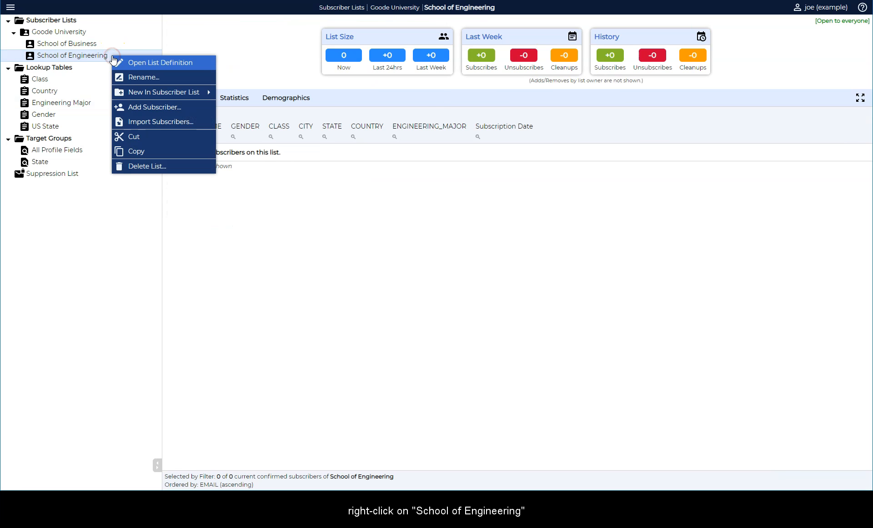
{"action": "left_click", "coordinate": [159, 64]}
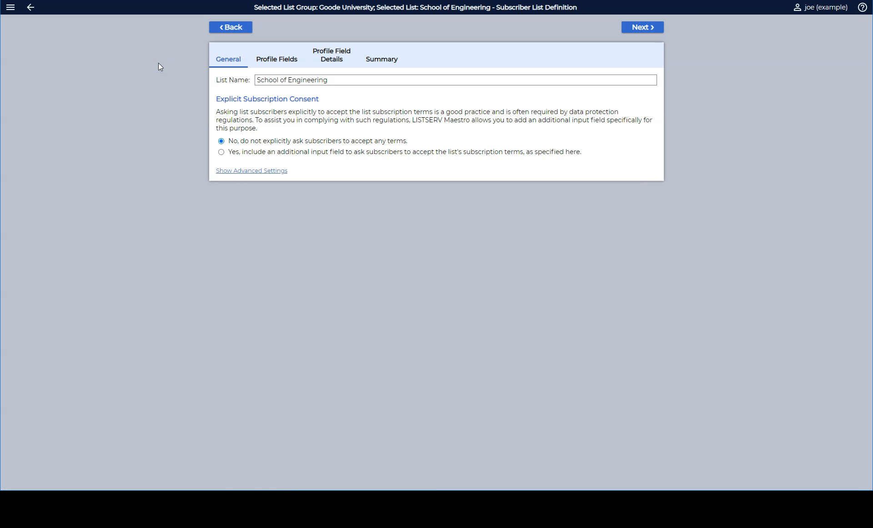
{"action": "left_click", "coordinate": [633, 29]}
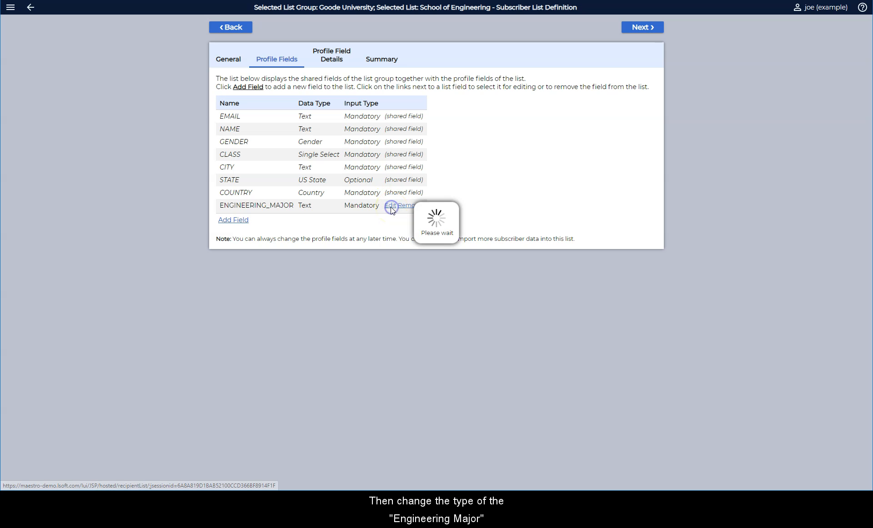
{"action": "left_click", "coordinate": [315, 207]}
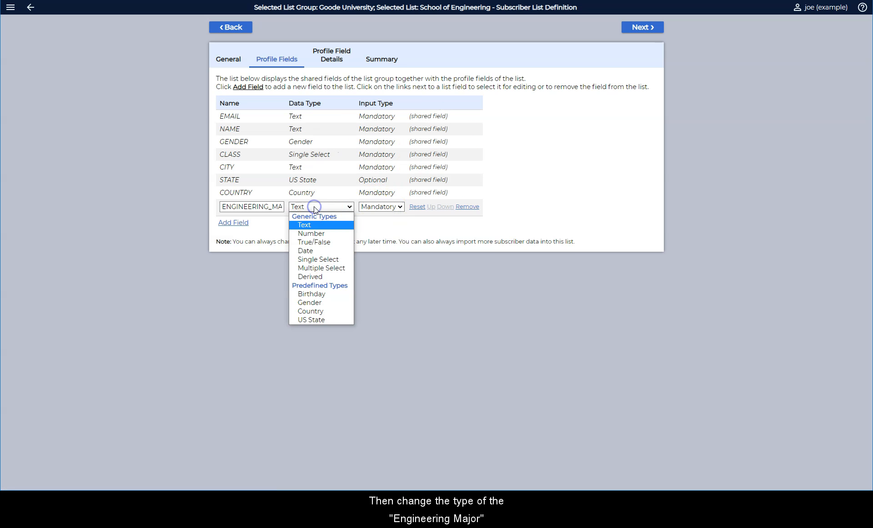
{"action": "left_click", "coordinate": [318, 260]}
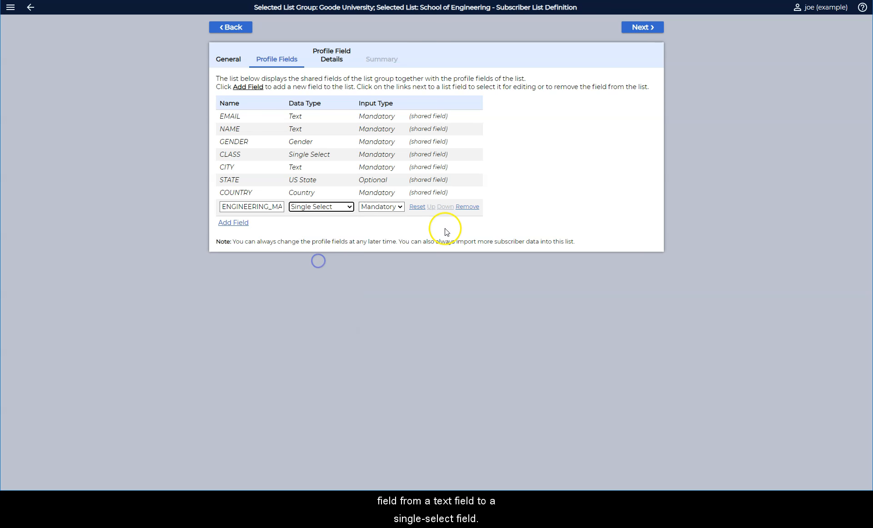
{"action": "left_click", "coordinate": [630, 27]}
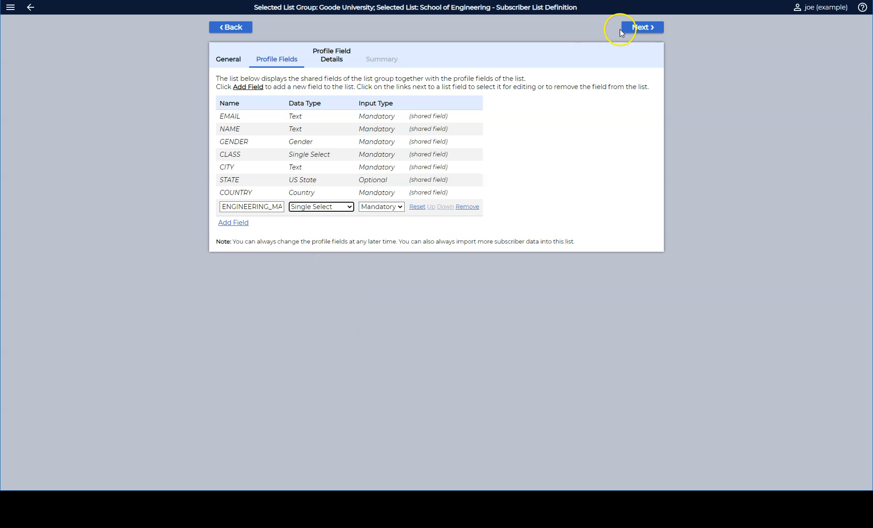
Examine which input control types are offered for the ENGINEERING_MAJOR field and cancel the dialog.
{"action": "left_click", "coordinate": [631, 119]}
{"action": "left_click", "coordinate": [642, 130]}
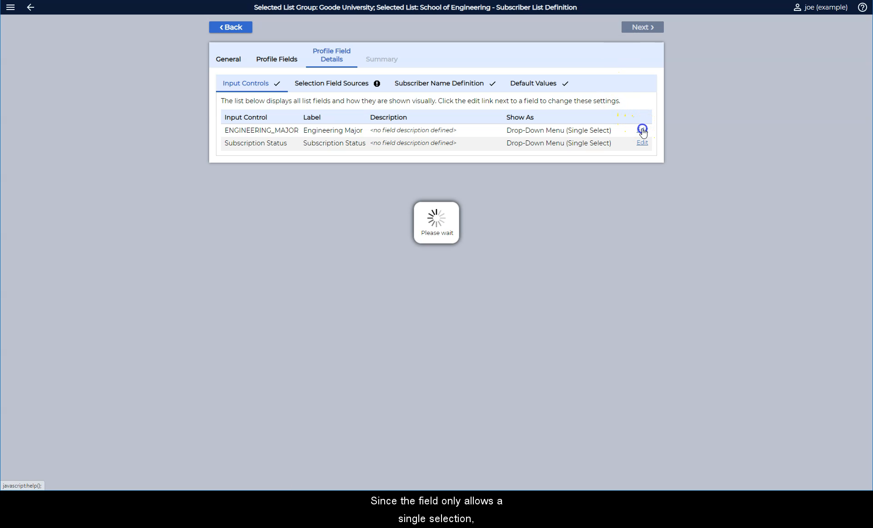
{"action": "left_click", "coordinate": [532, 201]}
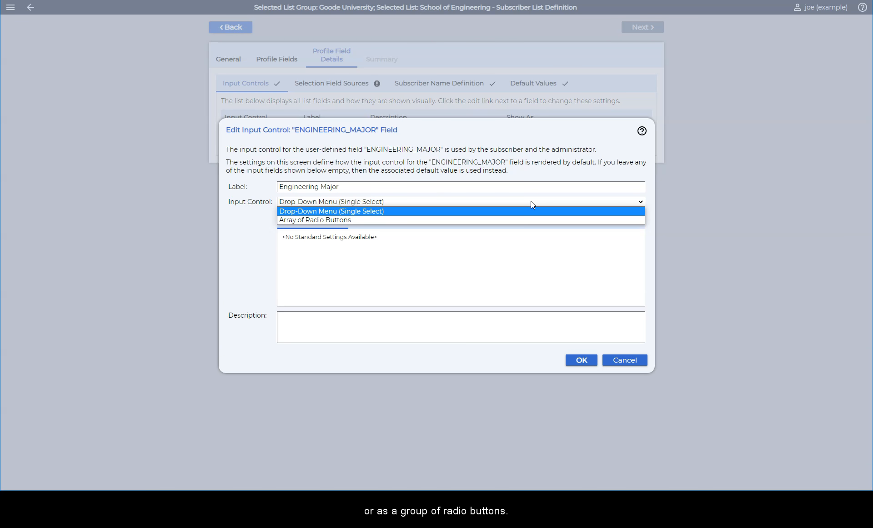
{"action": "left_click", "coordinate": [531, 201]}
{"action": "left_click", "coordinate": [625, 362]}
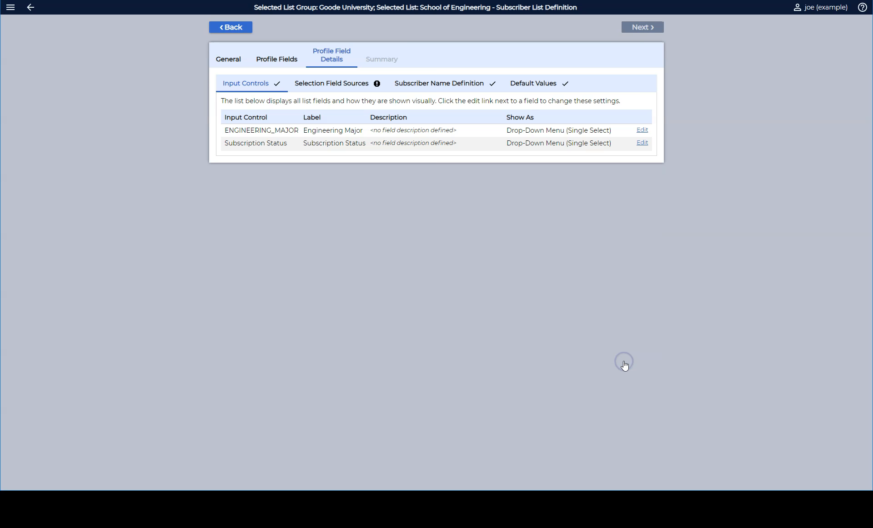
Assign the Engineering Major lookup table as the source of the ENGINEERING_MAJOR field and finish the list definition.
{"action": "left_click", "coordinate": [344, 86]}
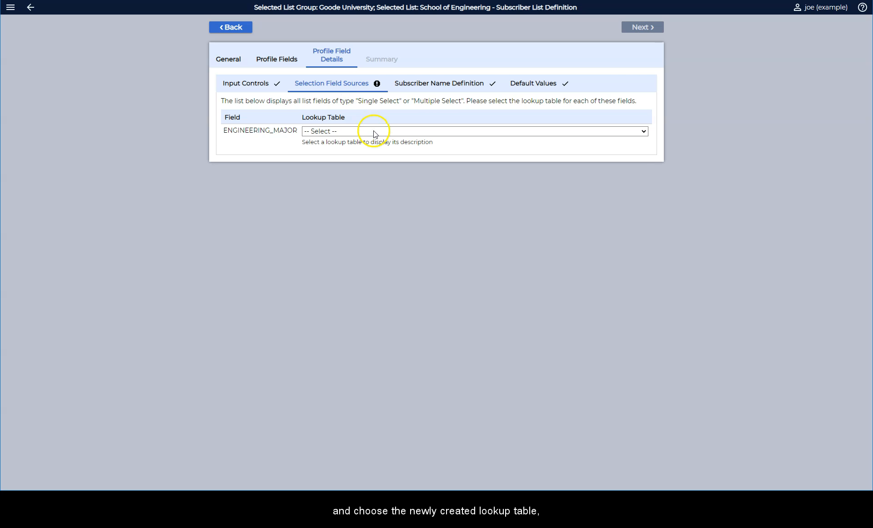
{"action": "left_click", "coordinate": [375, 133]}
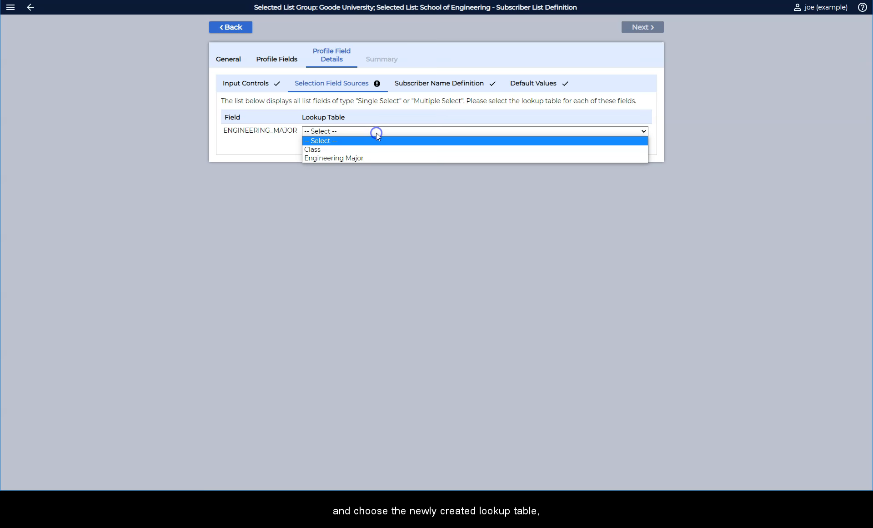
{"action": "left_click", "coordinate": [381, 158]}
{"action": "left_click", "coordinate": [641, 28]}
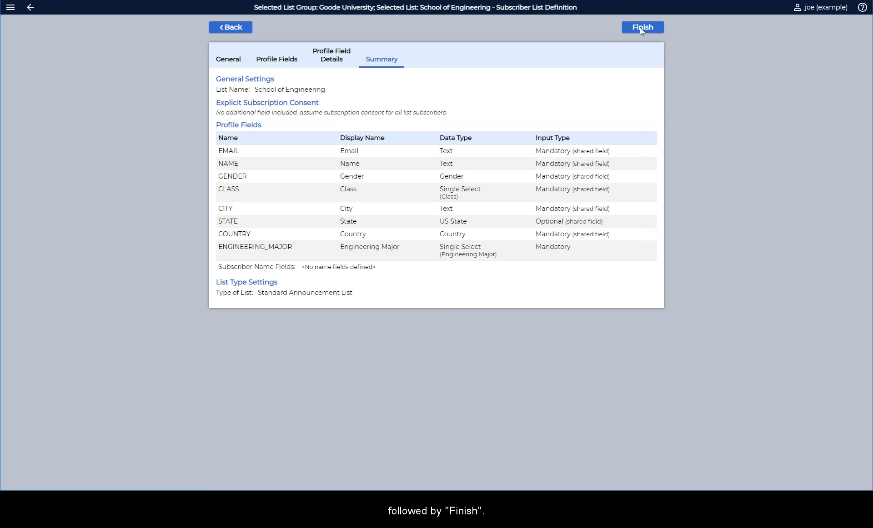
{"action": "left_click", "coordinate": [640, 28]}
Test the School of Engineering subscribe form by choosing "Electrical Engineering" as the Engineering Major, and return to LISTSERV Maestro.
{"action": "left_click", "coordinate": [556, 12]}
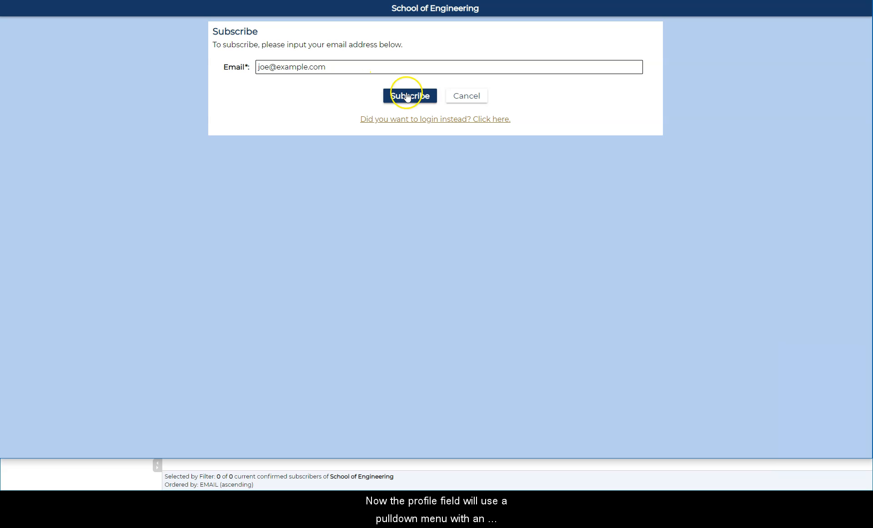
{"action": "left_click", "coordinate": [413, 95]}
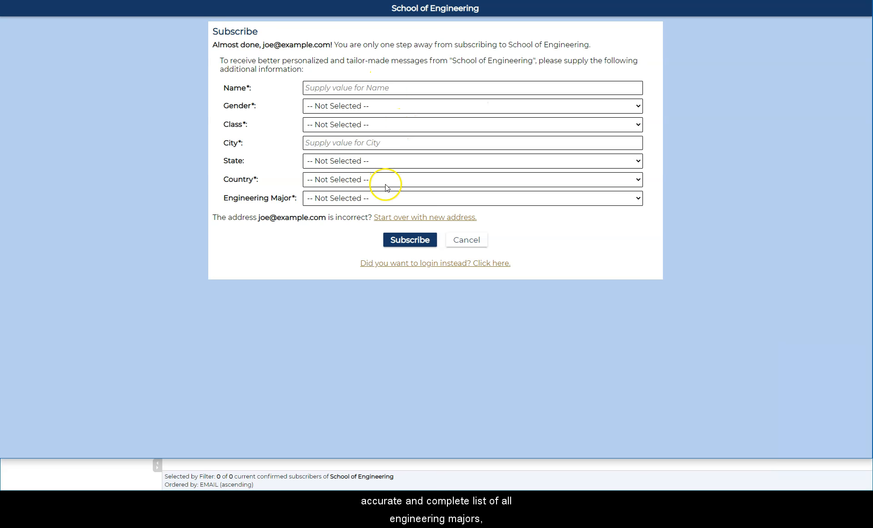
{"action": "left_click", "coordinate": [393, 201]}
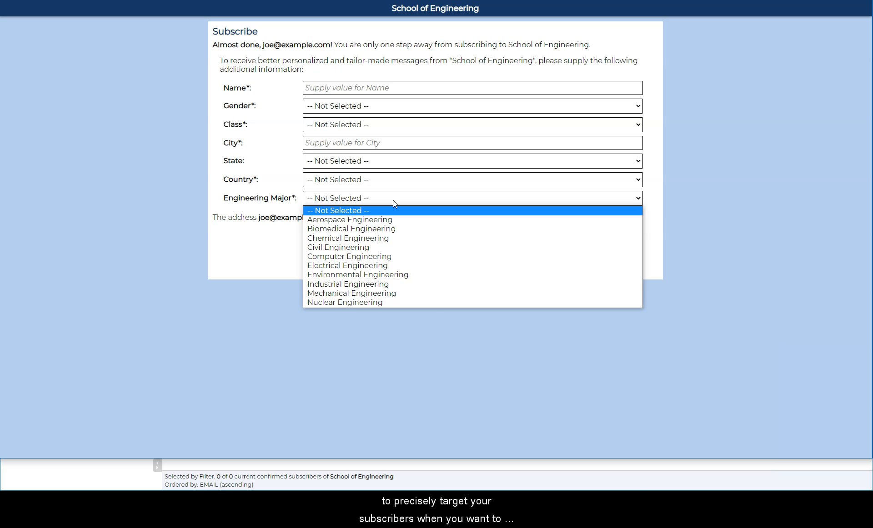
{"action": "left_click", "coordinate": [387, 266]}
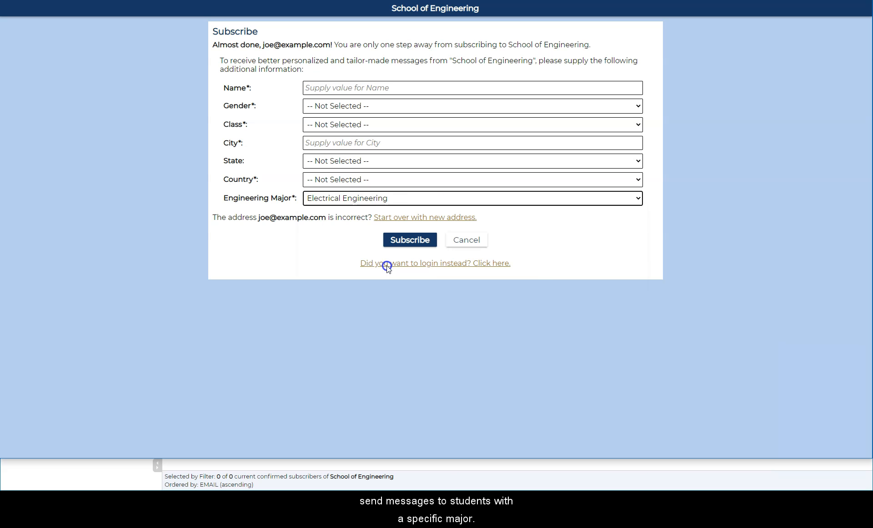
{"action": "left_click", "coordinate": [320, 266]}
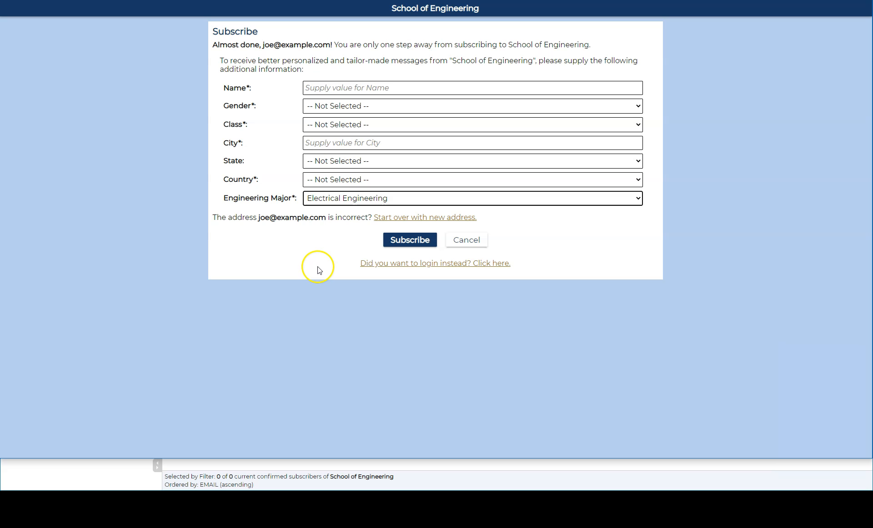
{"action": "left_click", "coordinate": [290, 467]}
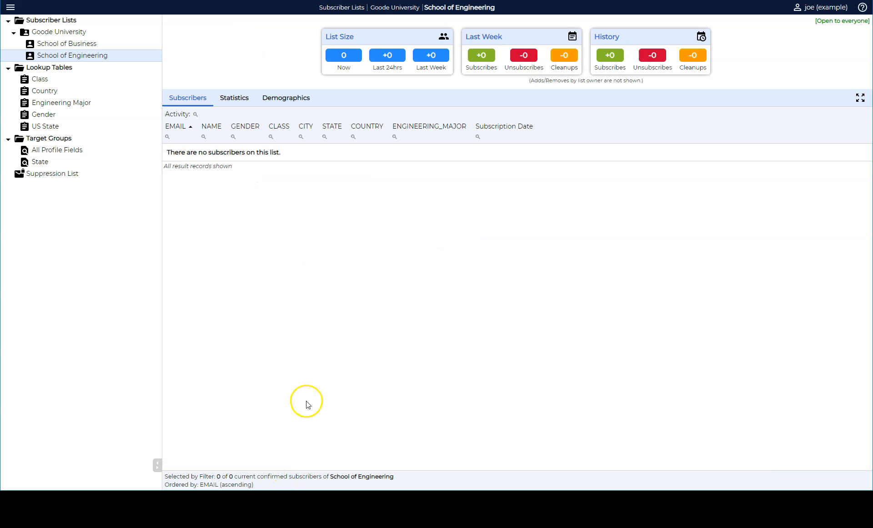